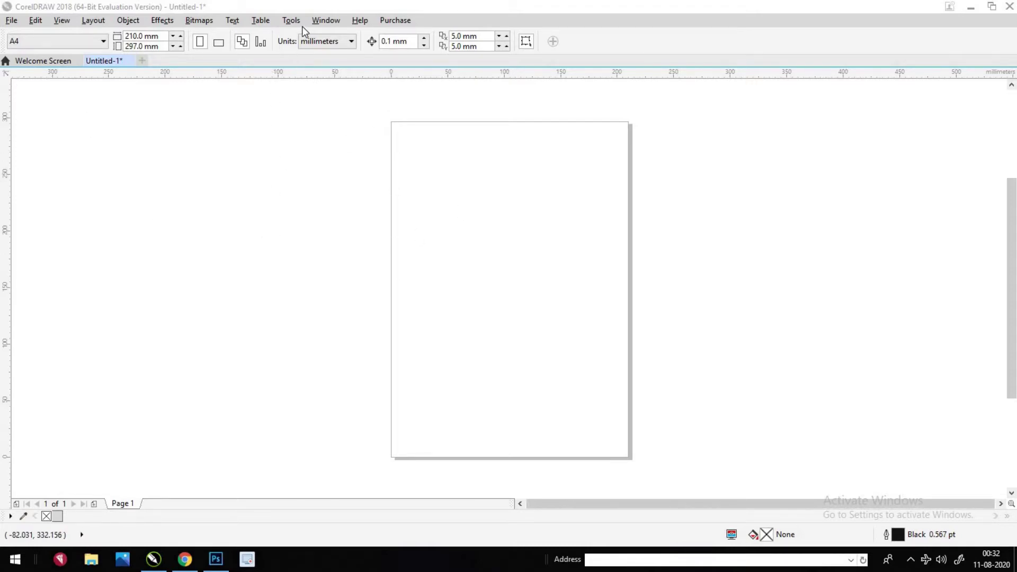
# - Show the missing Toolbox and dock it vertically along the left side of the drawing area
pyautogui.click(325, 21)
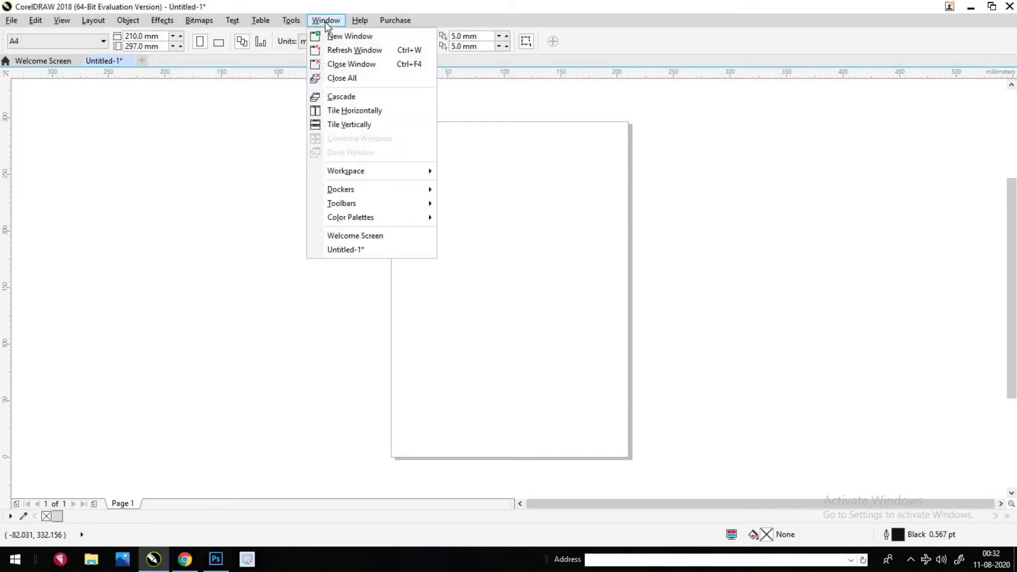
pyautogui.moveTo(352, 209)
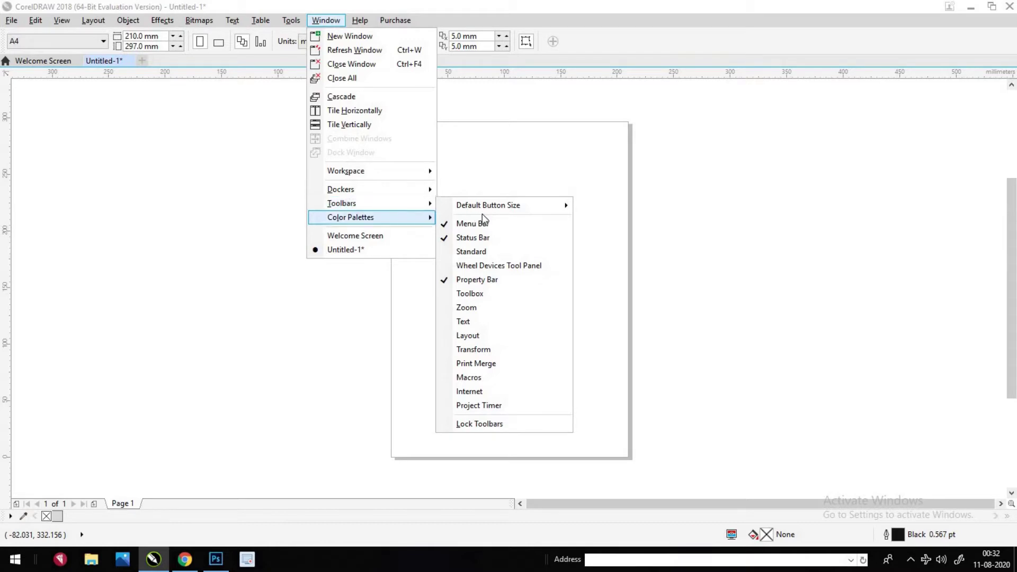
pyautogui.click(469, 294)
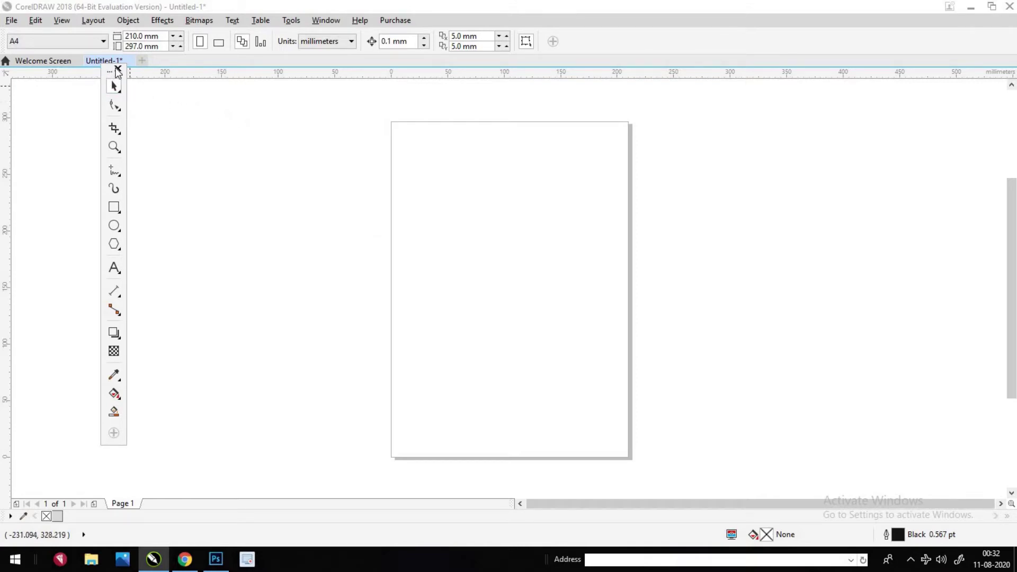
pyautogui.moveTo(49, 84); pyautogui.dragTo(4, 85)
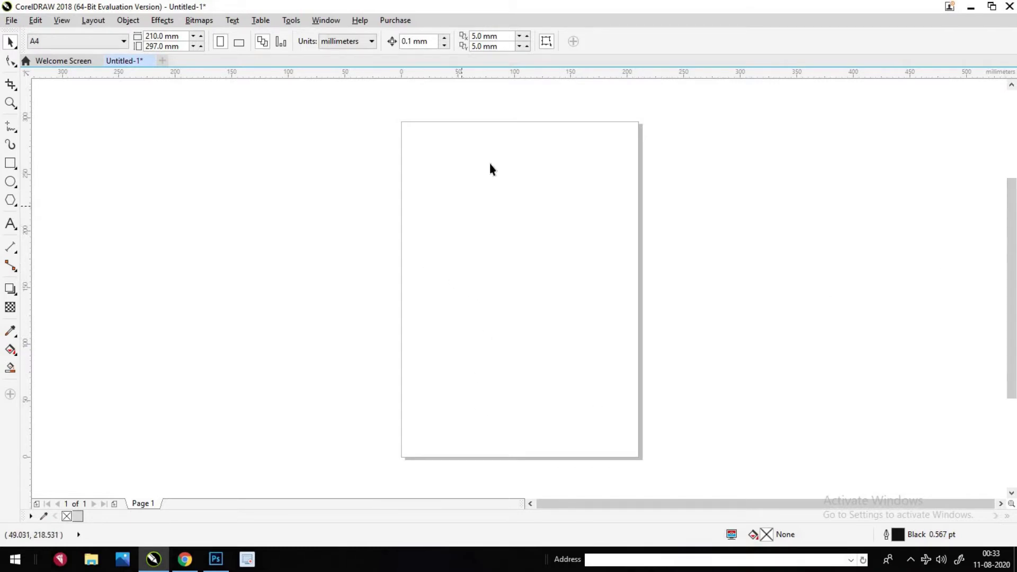
# - Display the RGB Palette and dock it vertically along the right side of the drawing area
pyautogui.rightClick(474, 202)
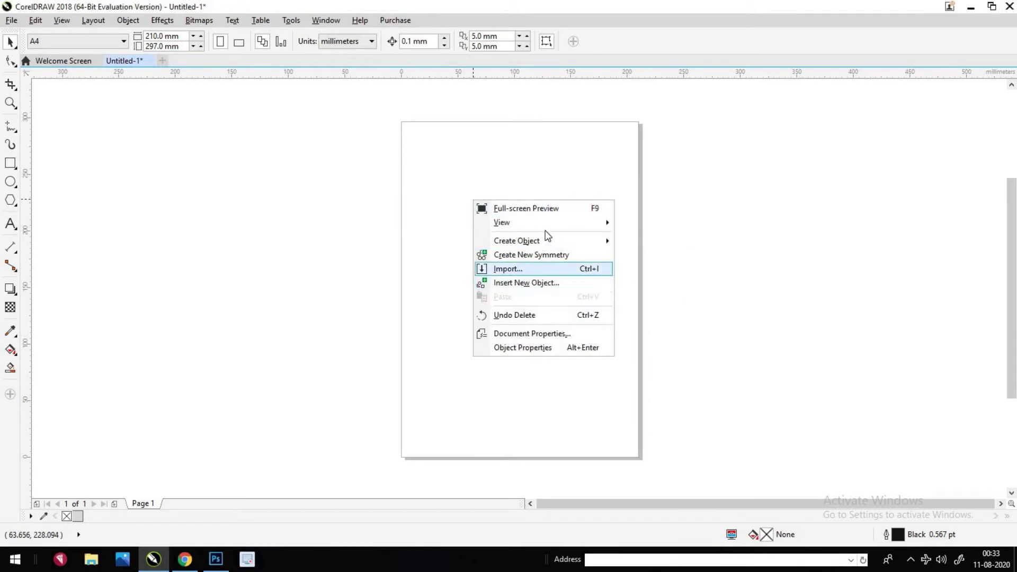
pyautogui.moveTo(552, 225)
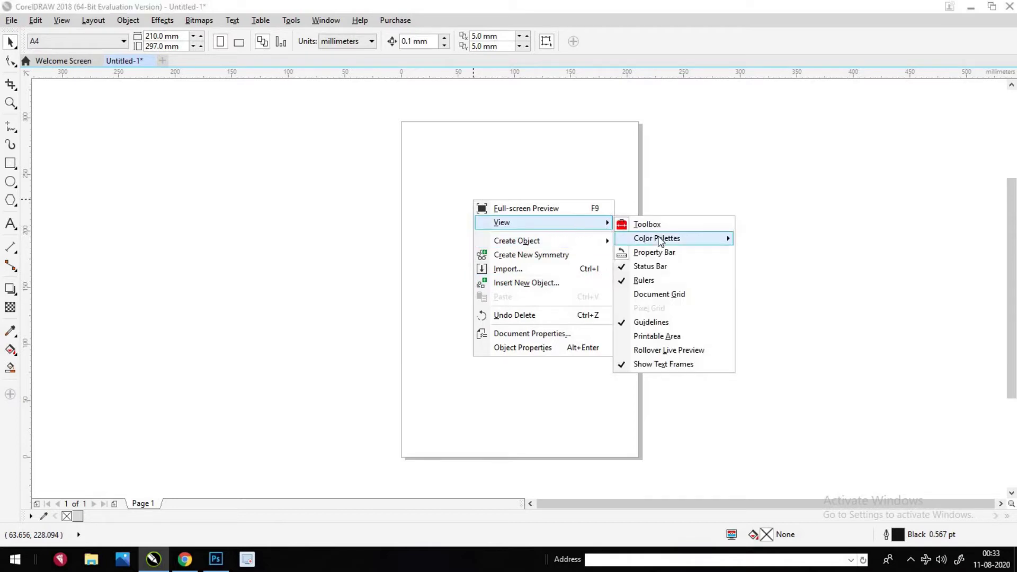
pyautogui.moveTo(659, 241)
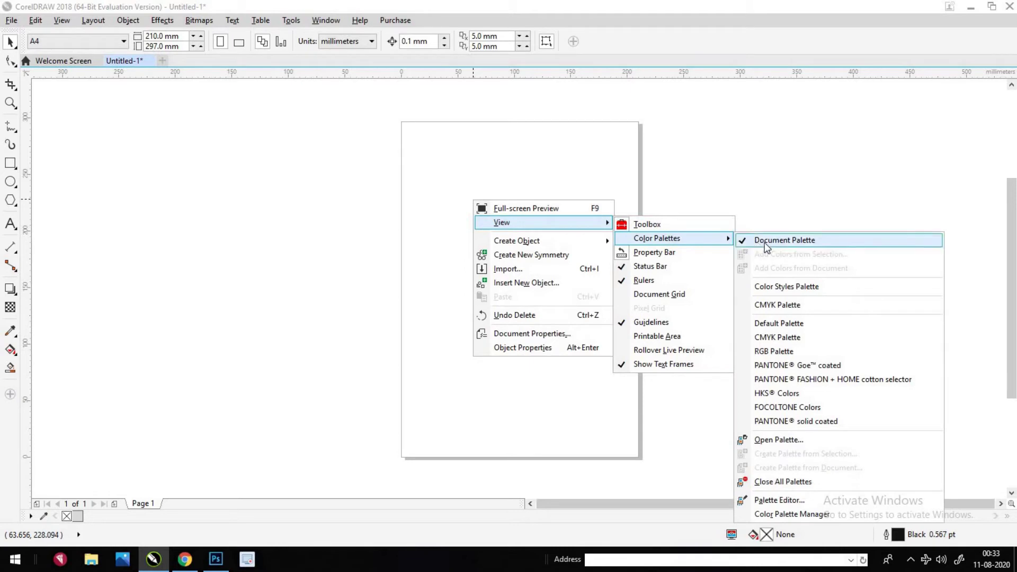
pyautogui.click(777, 351)
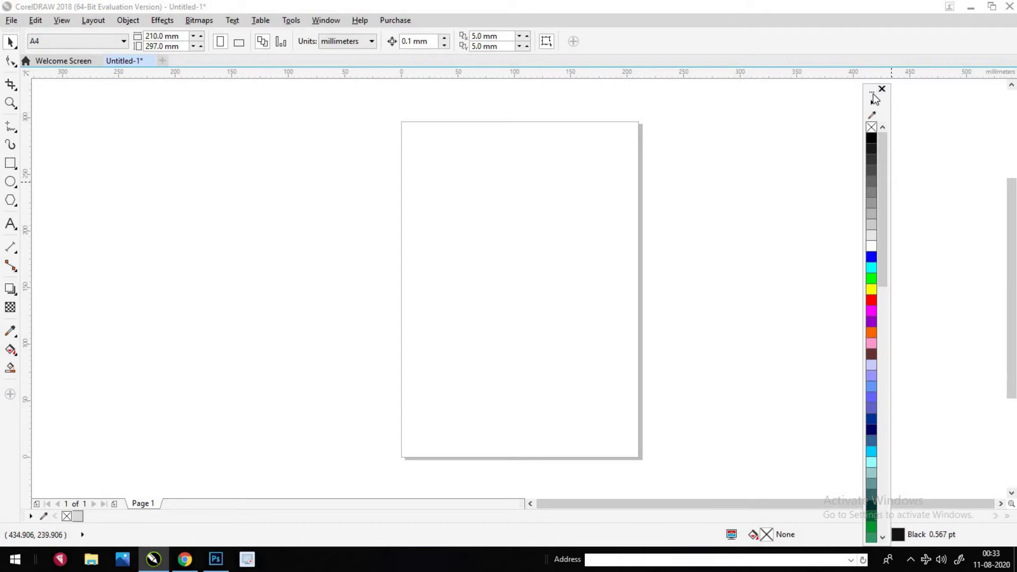
pyautogui.moveTo(877, 95); pyautogui.dragTo(1016, 82)
pyautogui.rightClick(268, 142)
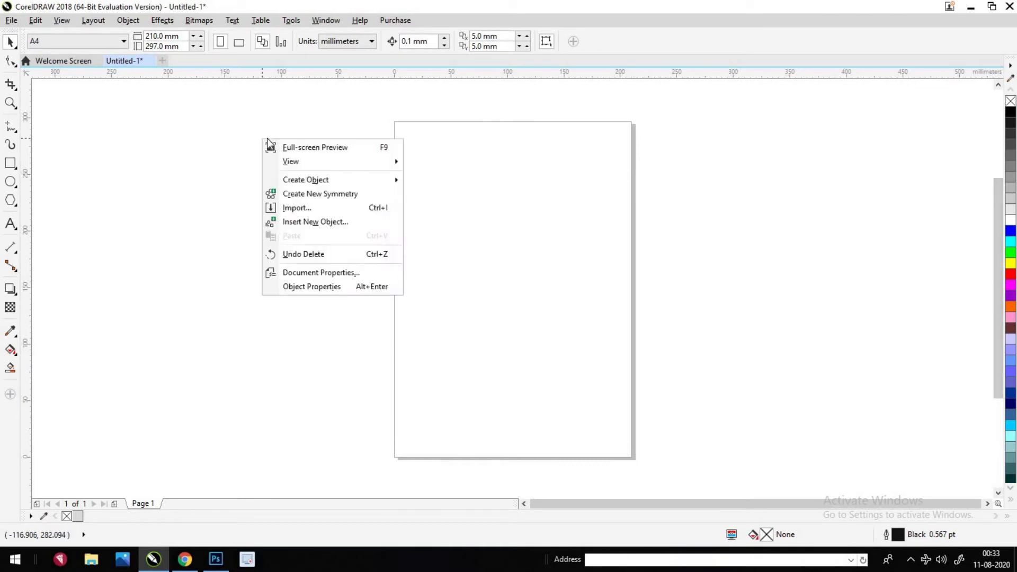
pyautogui.click(278, 118)
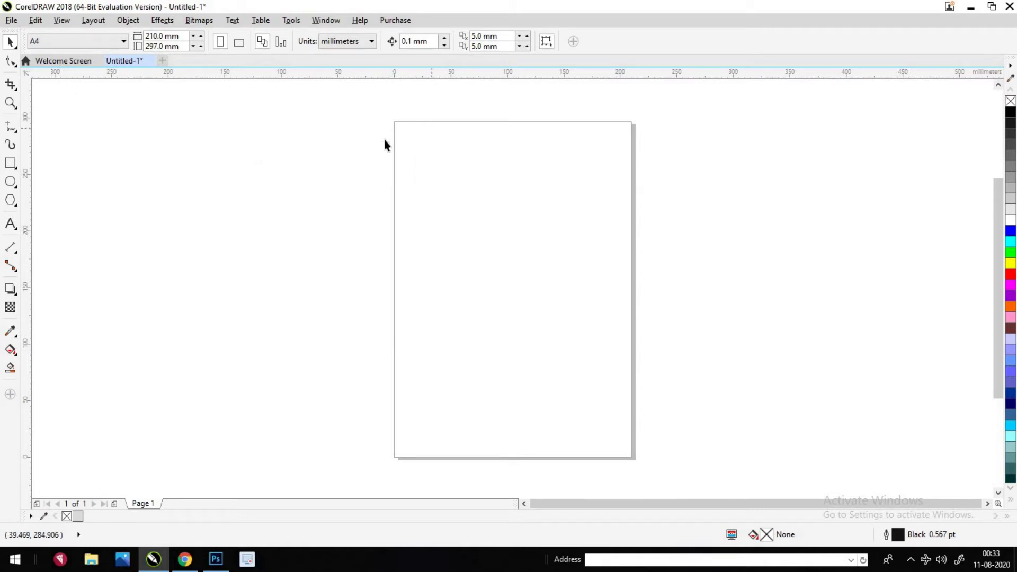
pyautogui.rightClick(422, 156)
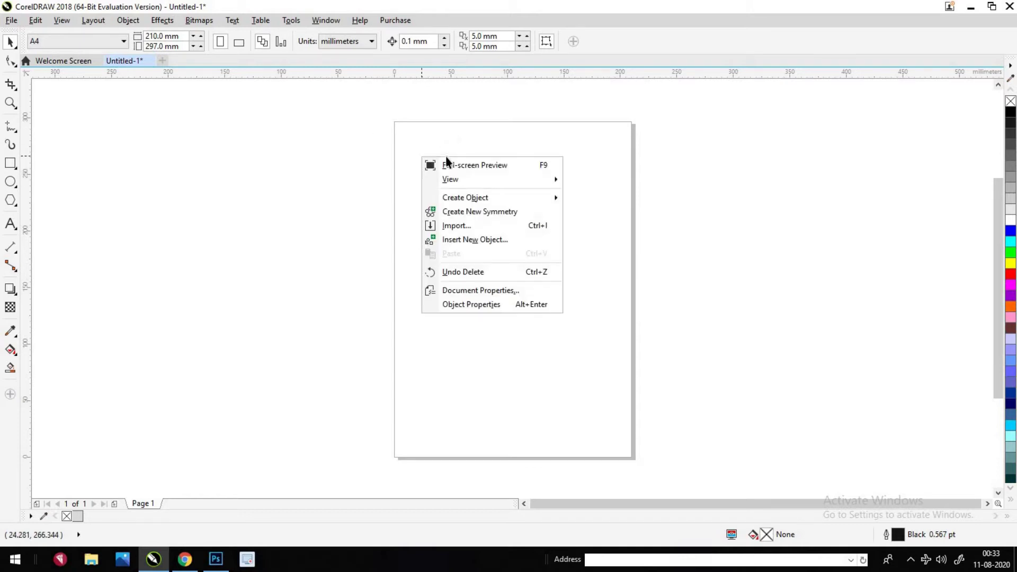
pyautogui.press('Escape')
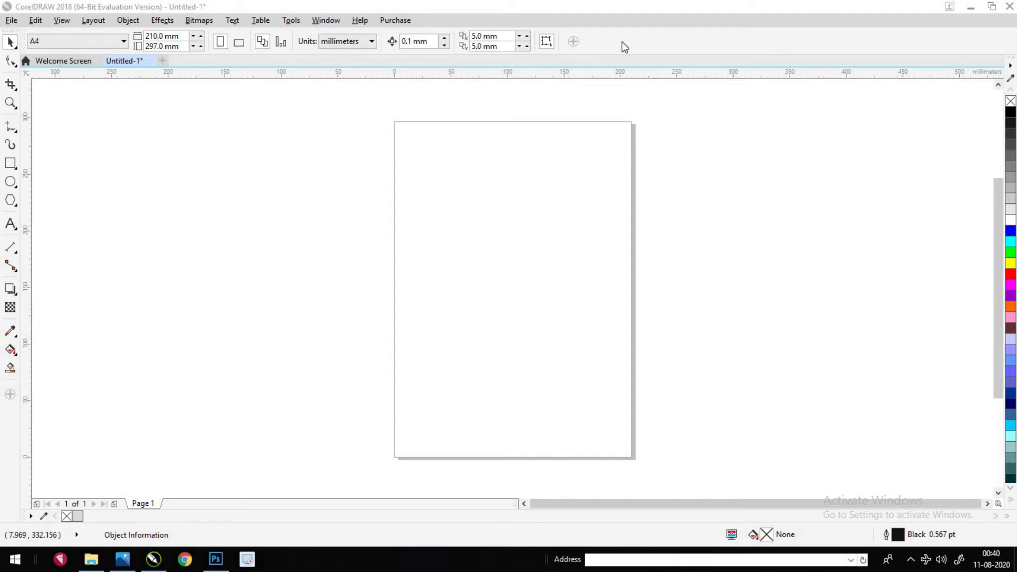
# - Export the current workspace with all workspace elements included, from Application Settings to Shortcut Keys
pyautogui.rightClick(636, 44)
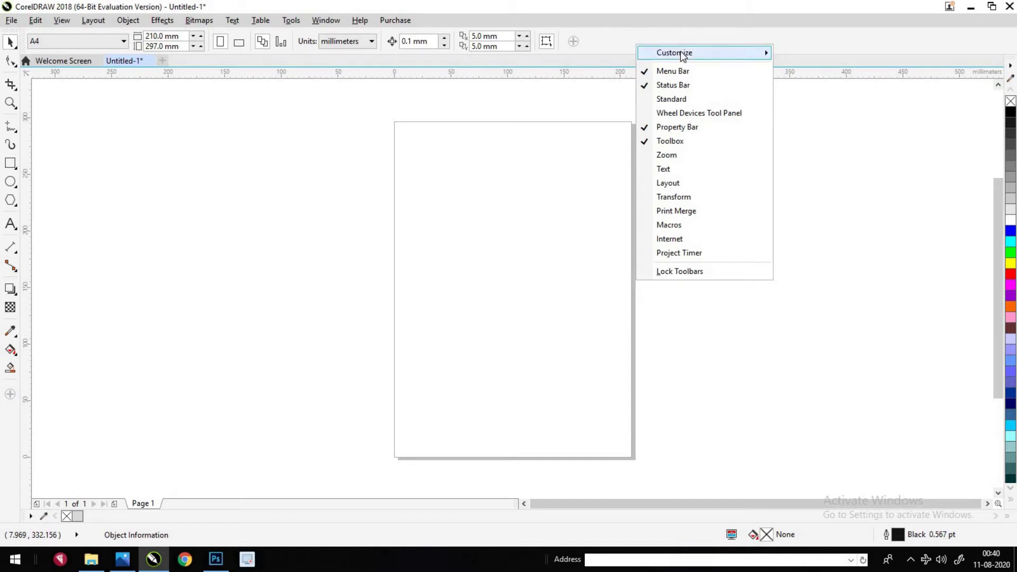
pyautogui.moveTo(680, 51)
pyautogui.moveTo(827, 84)
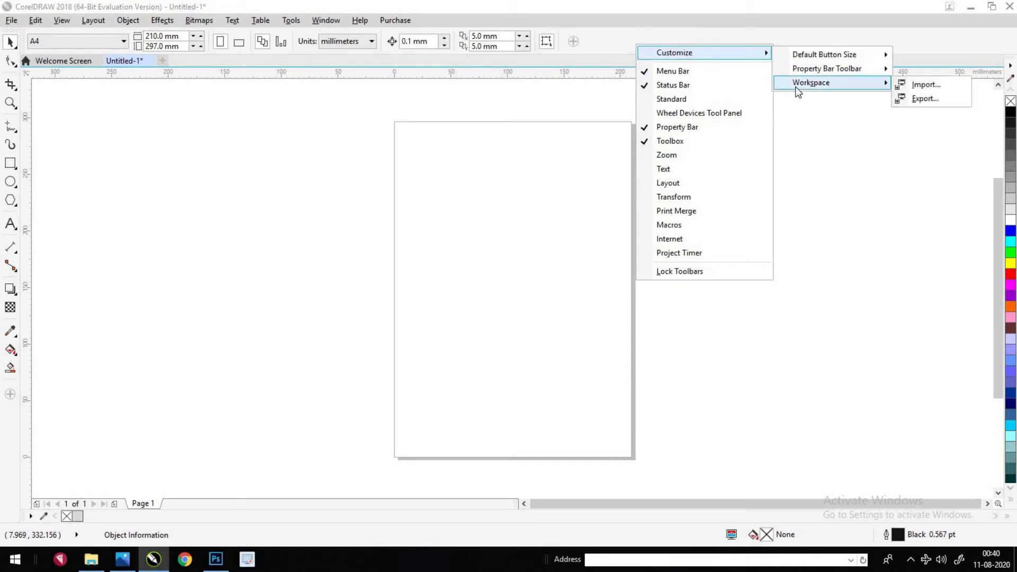
pyautogui.click(934, 101)
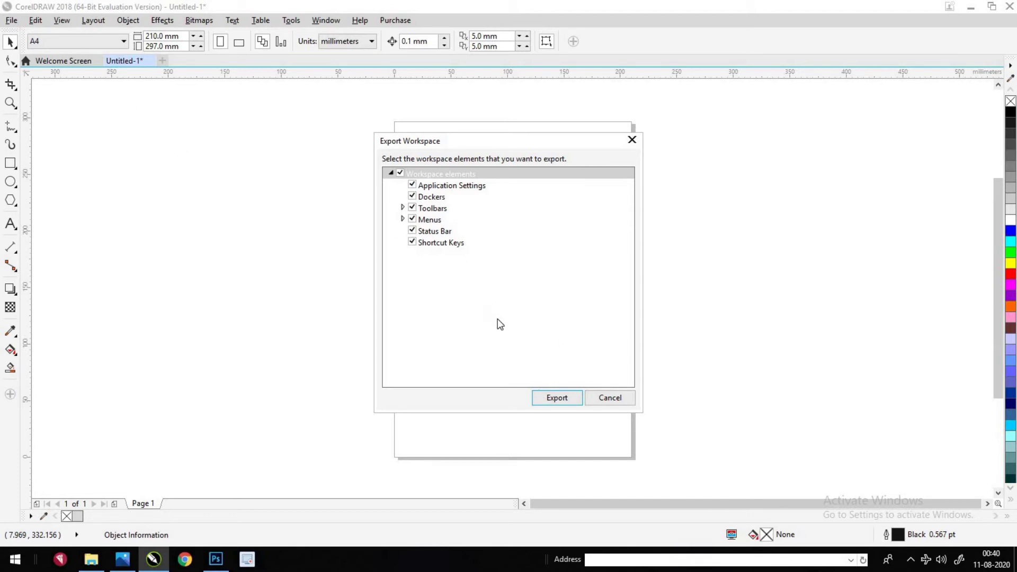
pyautogui.click(555, 401)
# - Save the exported workspace on the Desktop as "tool bar" with the All Files type, replacing the existing tool bar.cdws
pyautogui.click(113, 499)
pyautogui.click(113, 521)
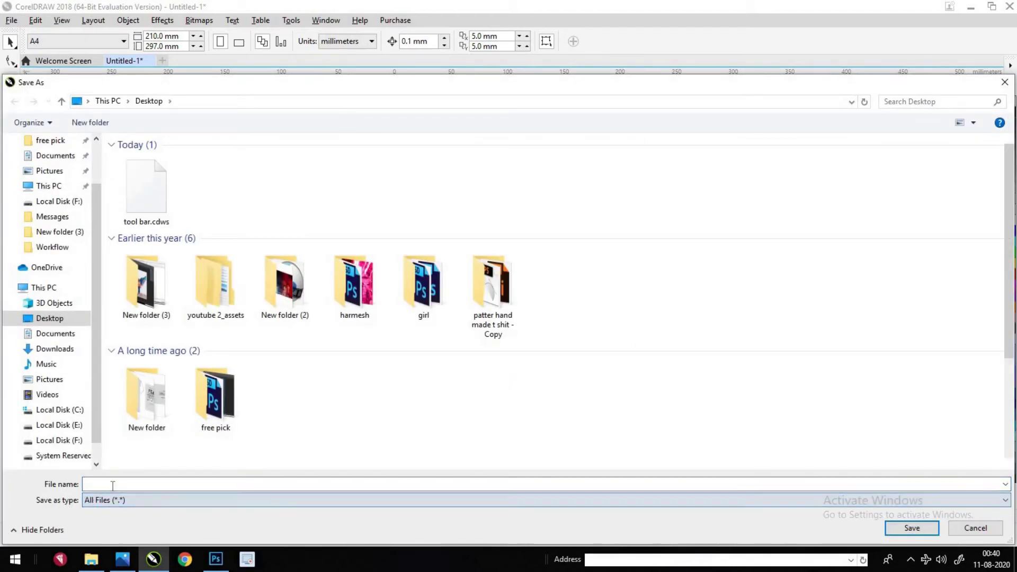
pyautogui.click(113, 484)
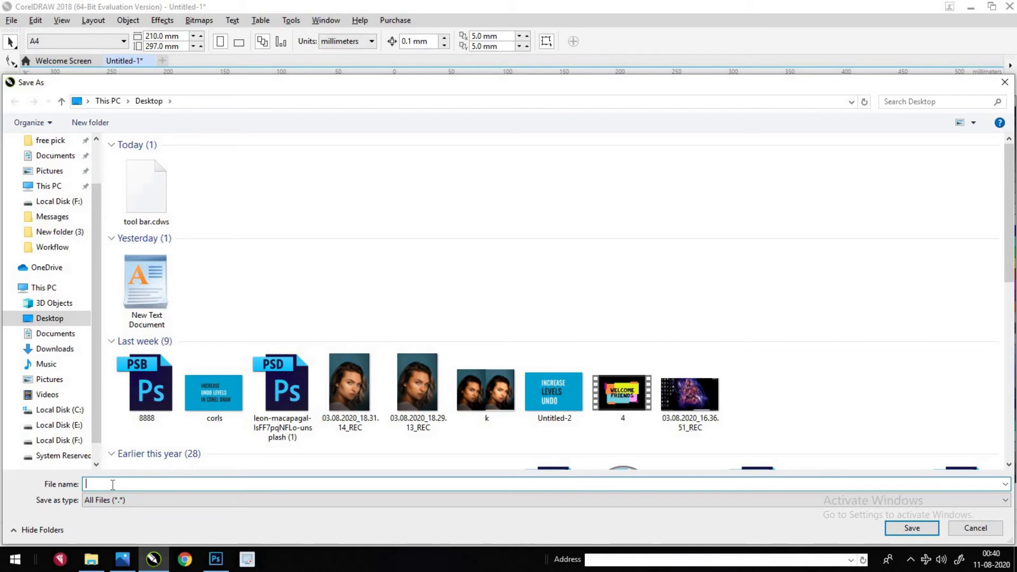
pyautogui.write('tool')
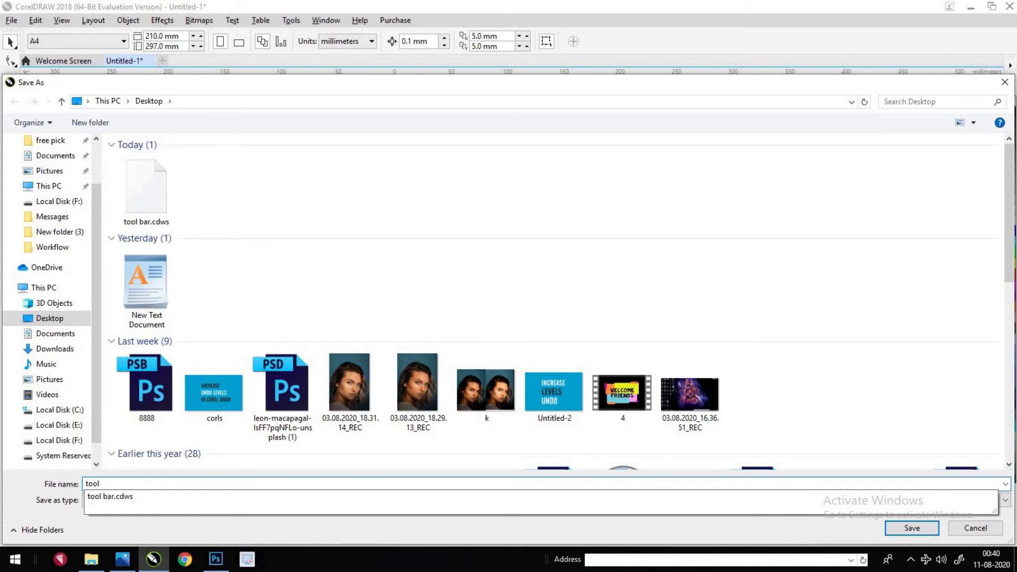
pyautogui.write(' bar')
pyautogui.click(185, 218)
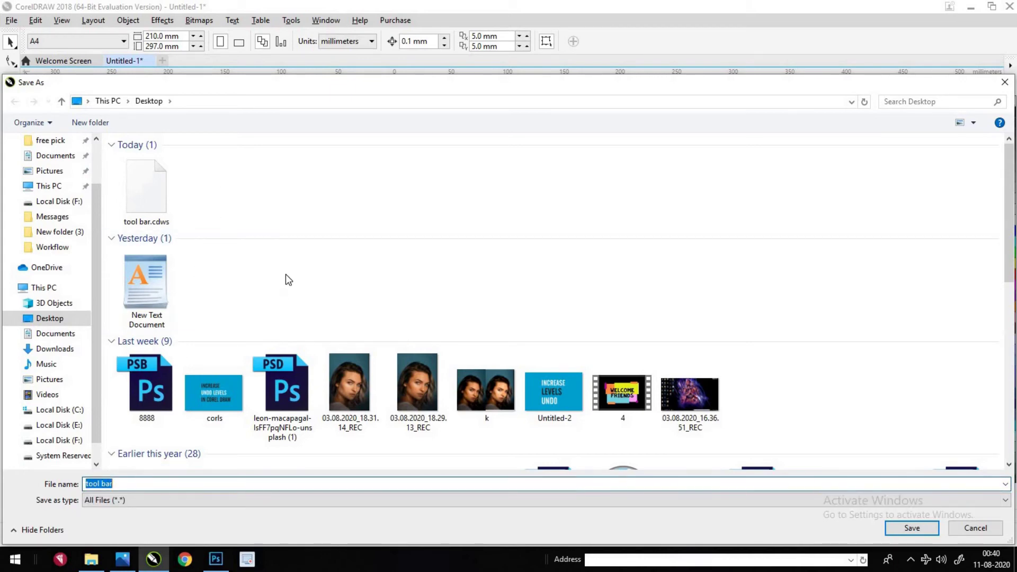
pyautogui.click(917, 531)
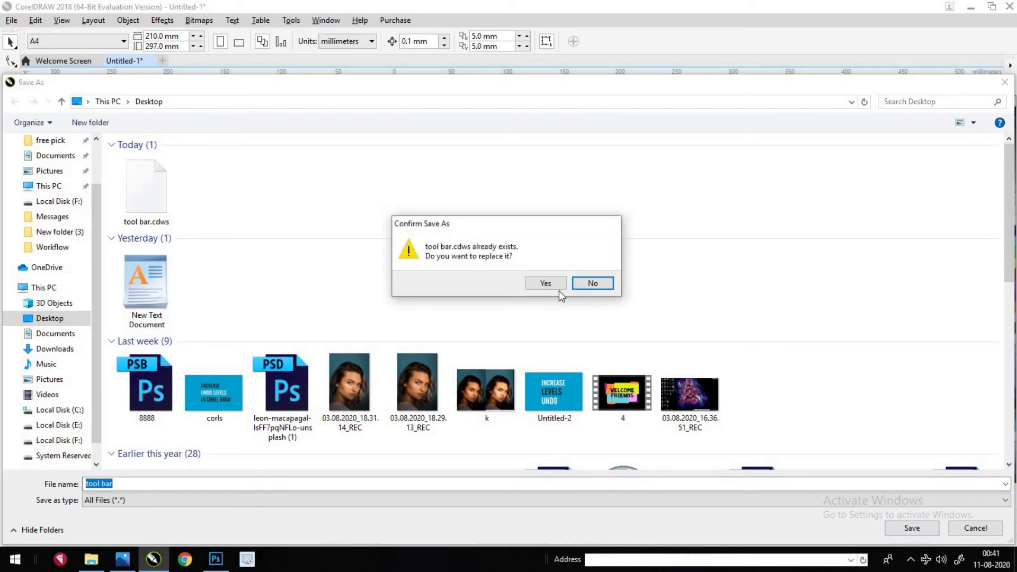
pyautogui.click(542, 285)
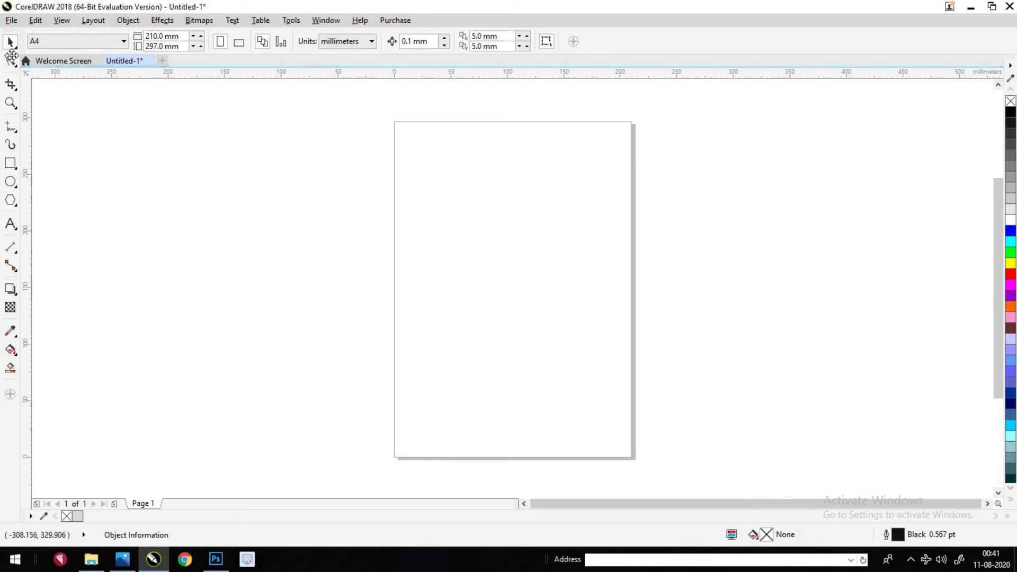
# - Undock and close the Toolbox and the Property Bar so that neither is displayed
pyautogui.moveTo(11, 42); pyautogui.dragTo(289, 43)
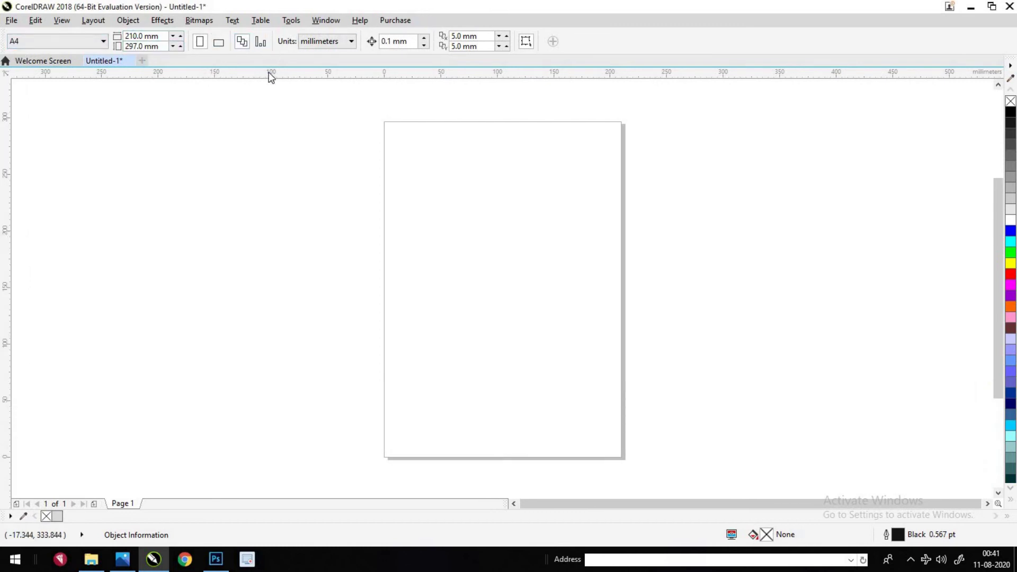
pyautogui.moveTo(53, 92)
pyautogui.mouseDown()
pyautogui.moveTo(99, 108)
pyautogui.moveTo(60, 104)
pyautogui.mouseUp()
pyautogui.moveTo(186, 123); pyautogui.dragTo(34, 147)
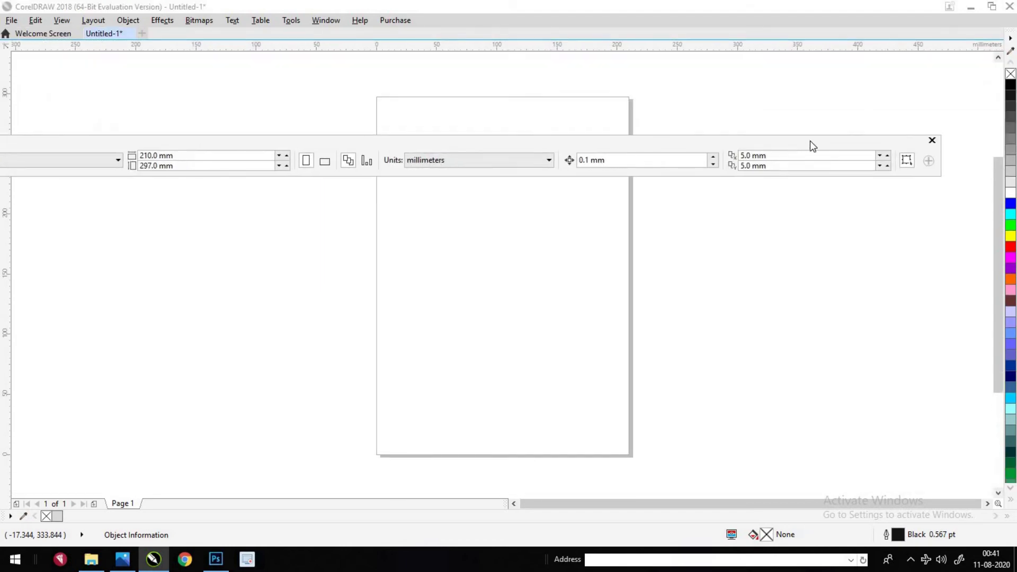
pyautogui.click(932, 142)
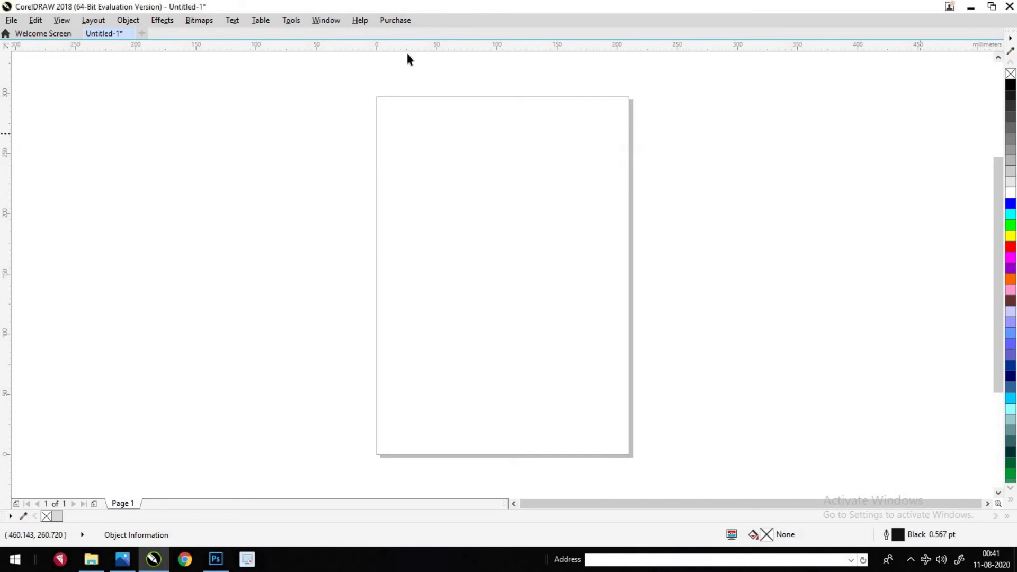
# - Import all workspace elements from tool bar.cdws on the Desktop into the current workspace
pyautogui.rightClick(460, 20)
pyautogui.moveTo(476, 30)
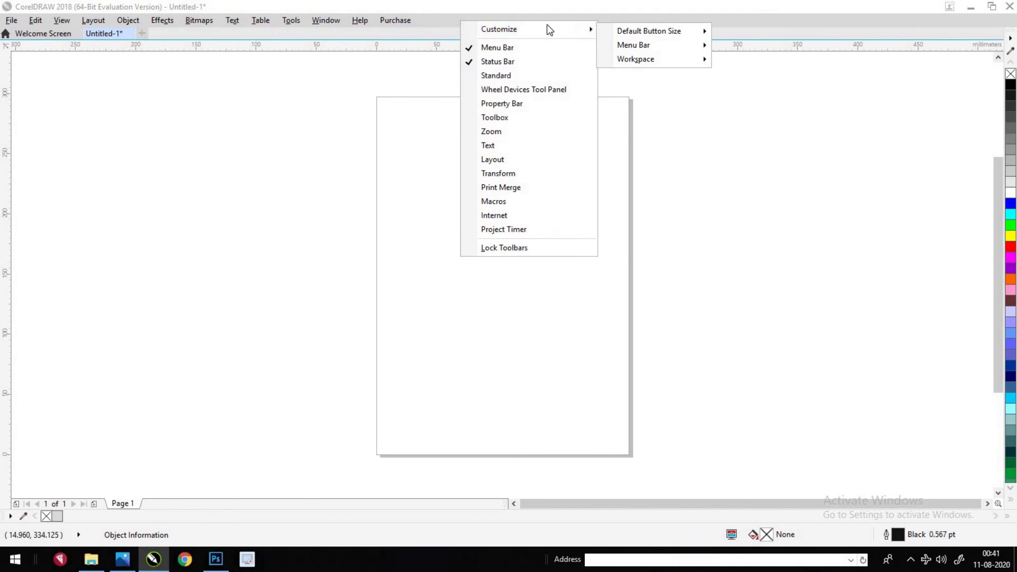
pyautogui.moveTo(622, 62)
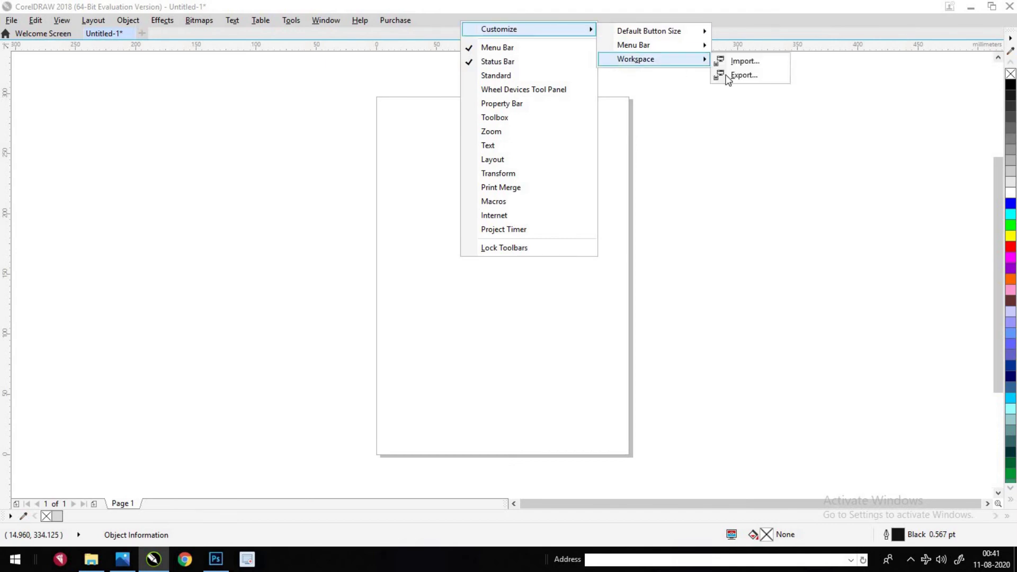
pyautogui.click(742, 62)
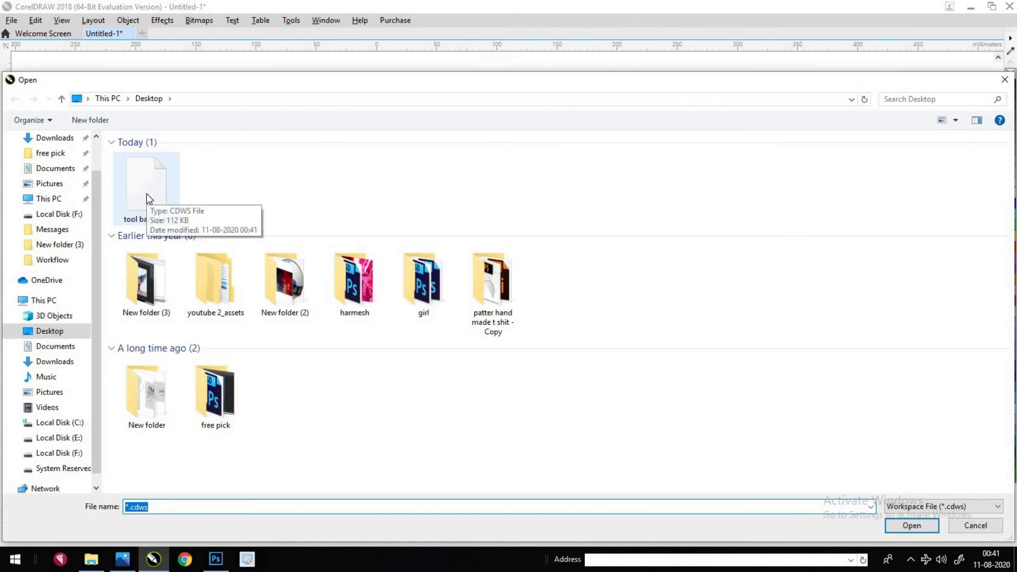
pyautogui.click(146, 193)
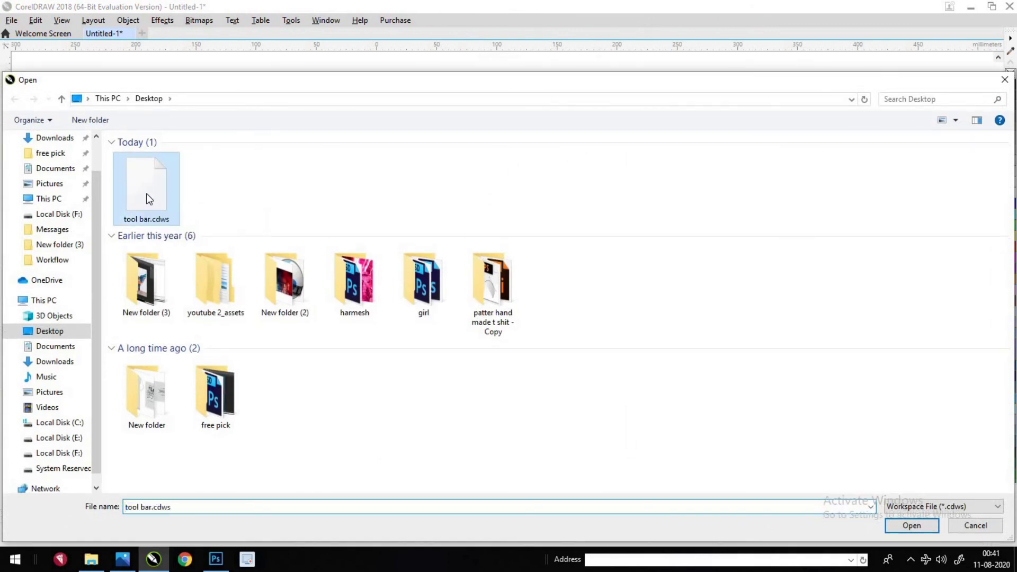
pyautogui.click(908, 523)
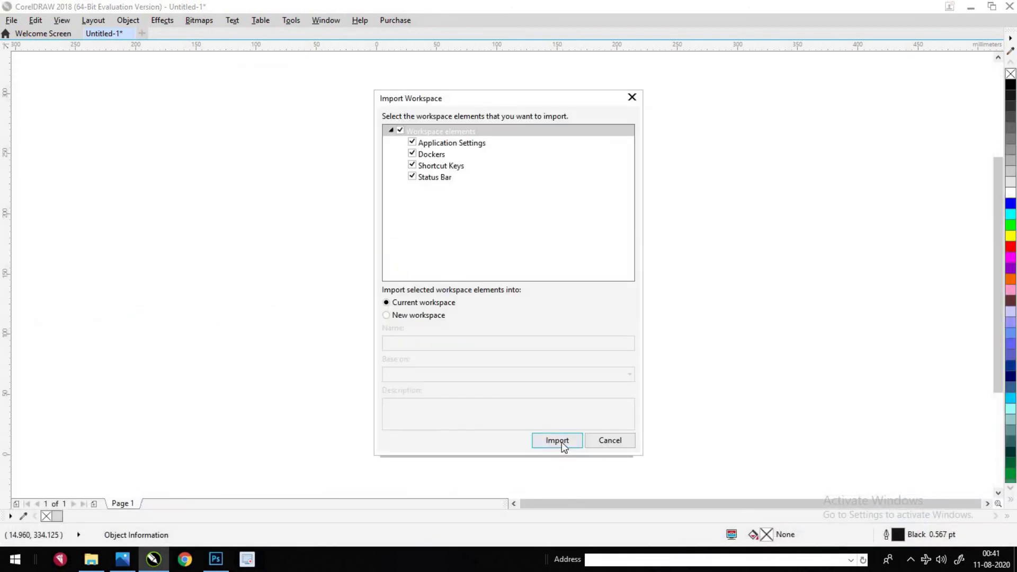
pyautogui.click(562, 442)
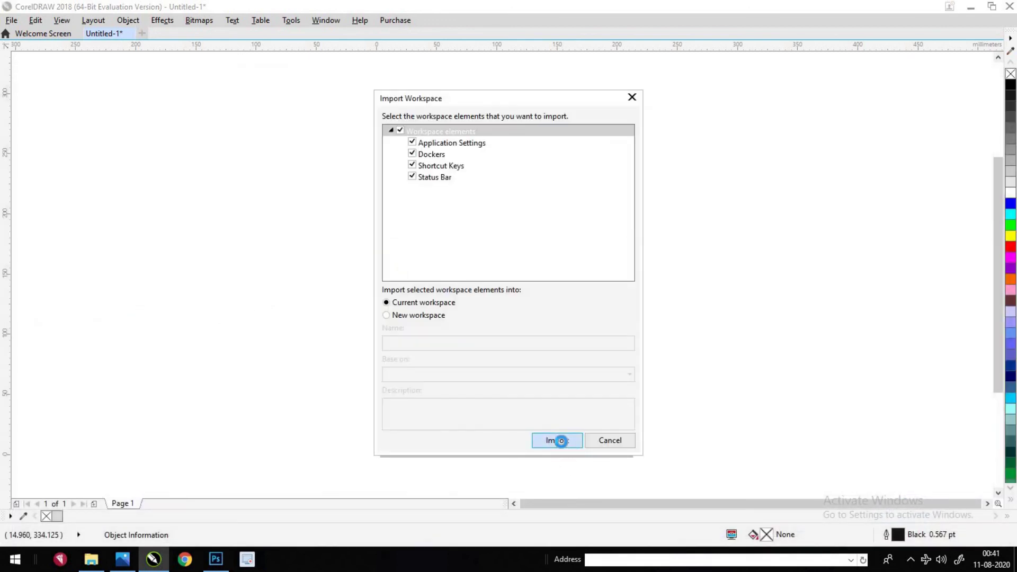